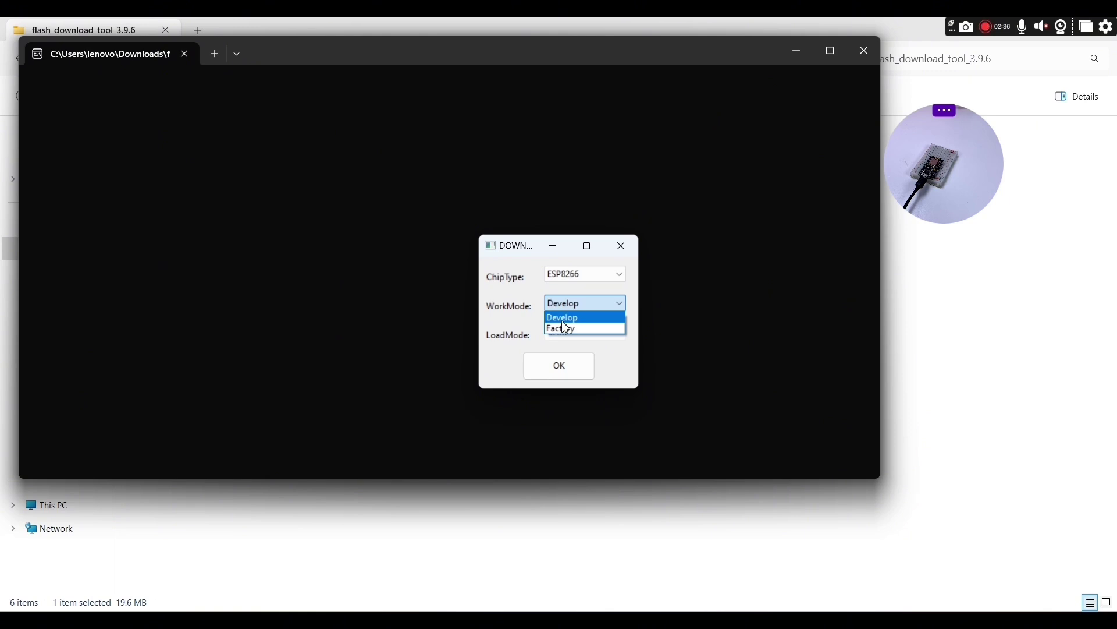
Open the flash download tool for the ESP8266 chip in Develop work mode and maximize its window.
{"action": "left_click", "coordinate": [559, 373]}
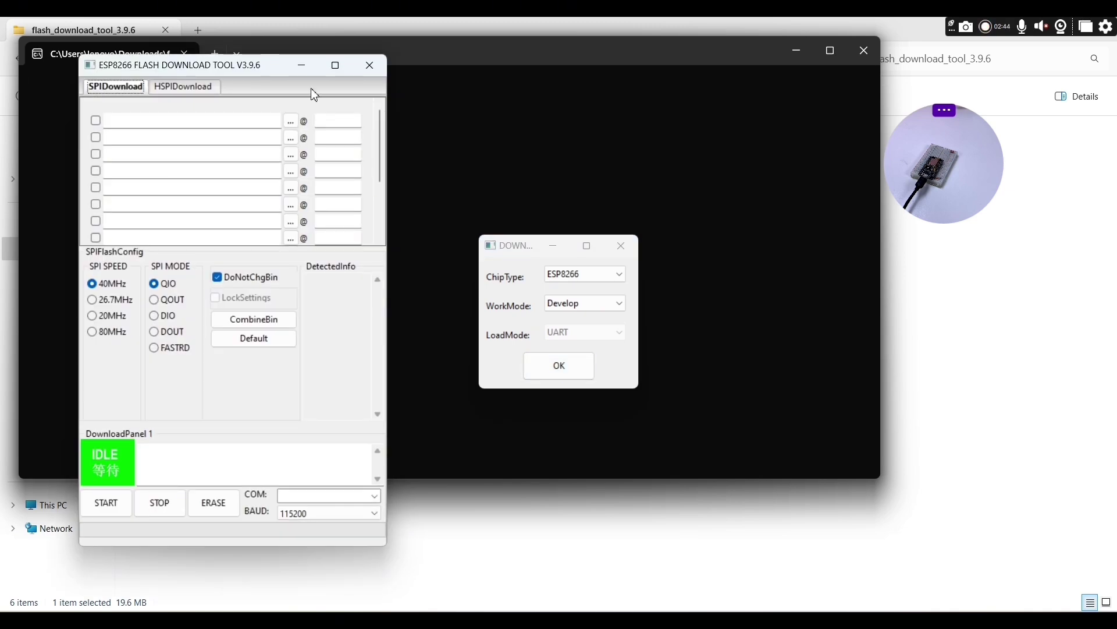
{"action": "left_click", "coordinate": [336, 66]}
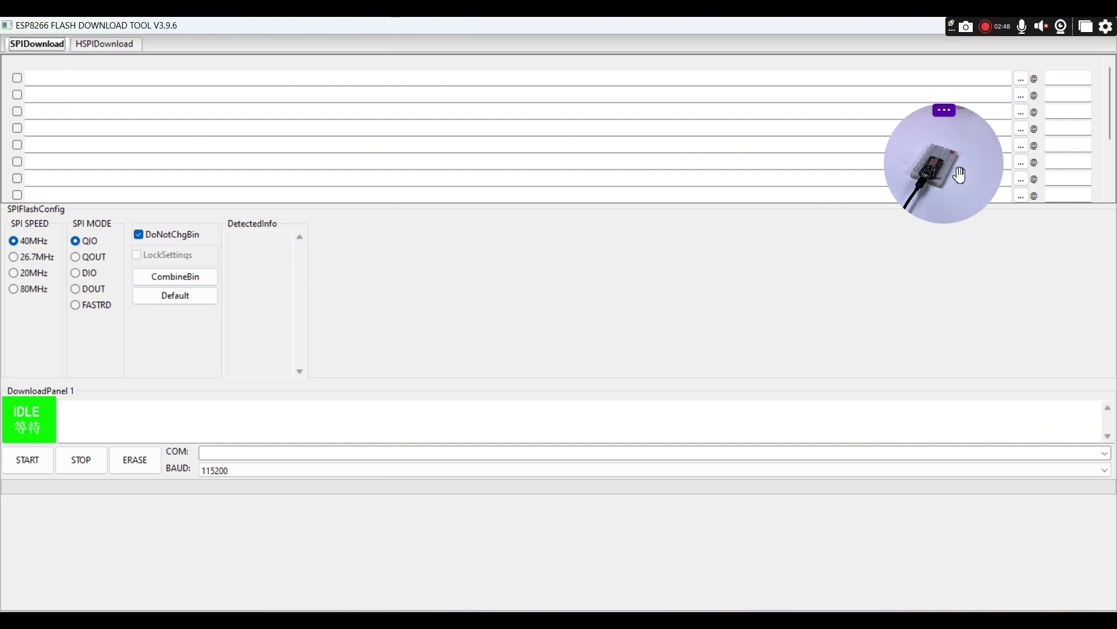
{"action": "left_click_drag", "start_coordinate": [958, 172], "coordinate": [1096, 322]}
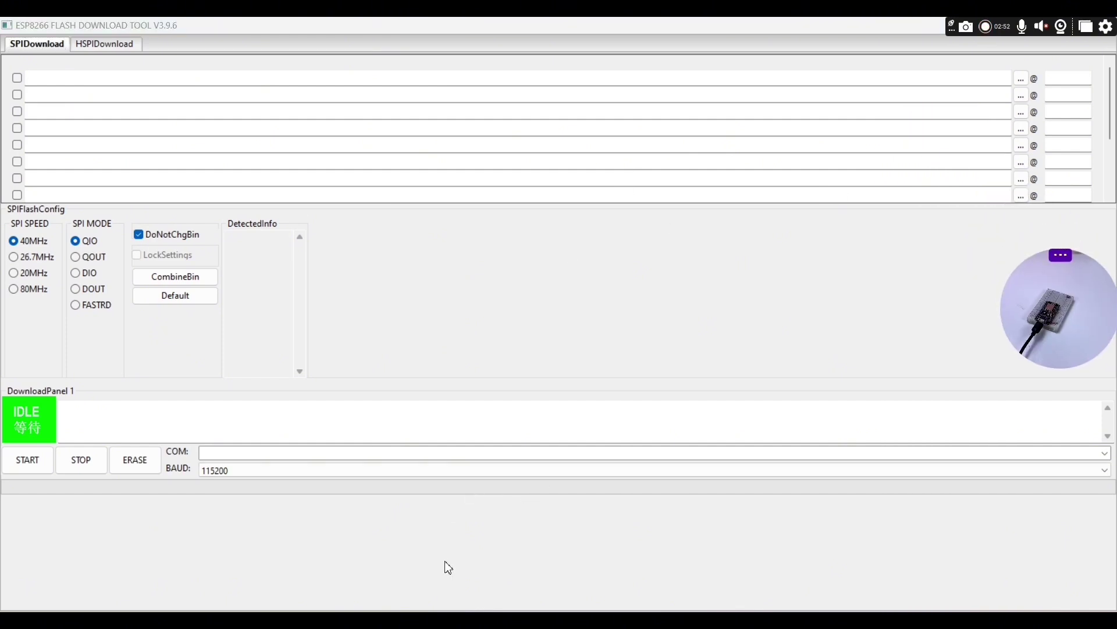
In File Explorer, extract the KME-1Switch (1) archive in Downloads to its default folder and check the extracted contents.
{"action": "key", "text": "alt+Tab"}
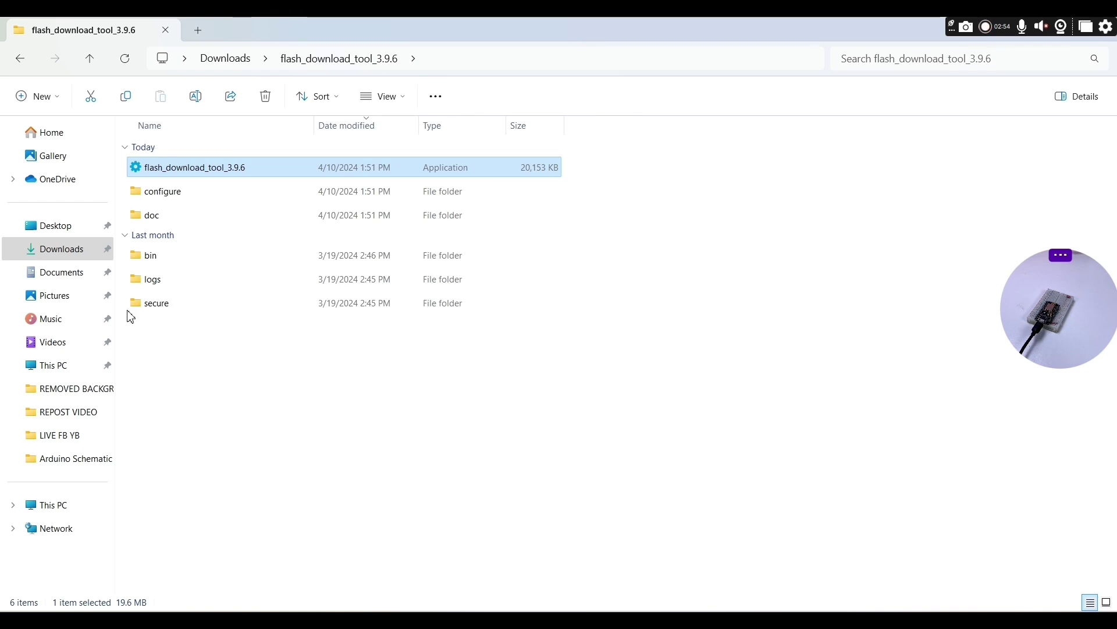
{"action": "left_click", "coordinate": [75, 254]}
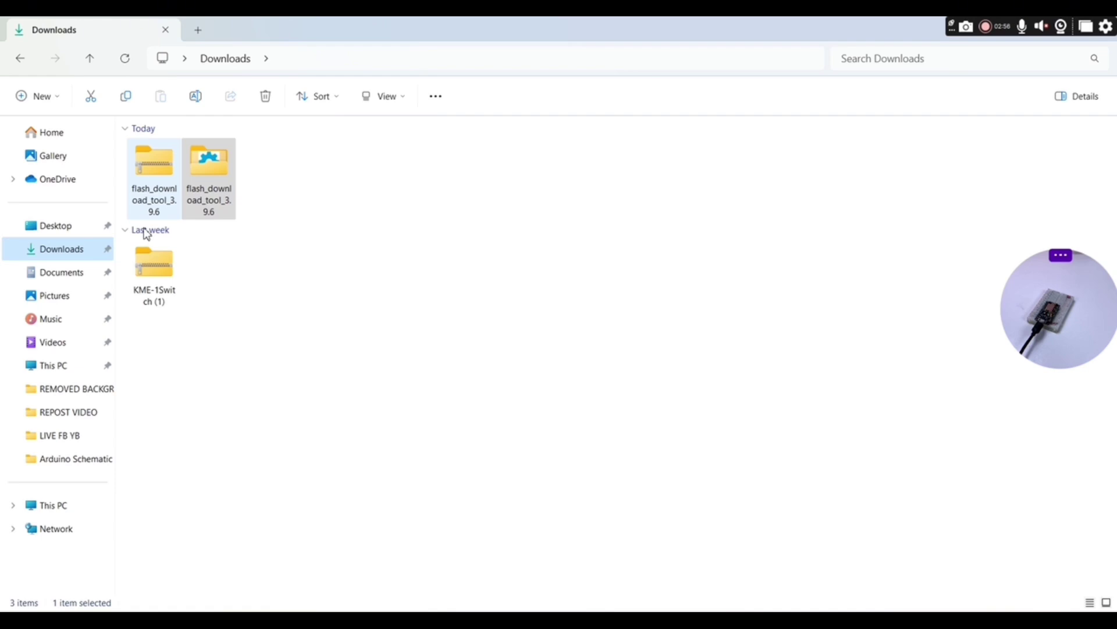
{"action": "left_click", "coordinate": [138, 283]}
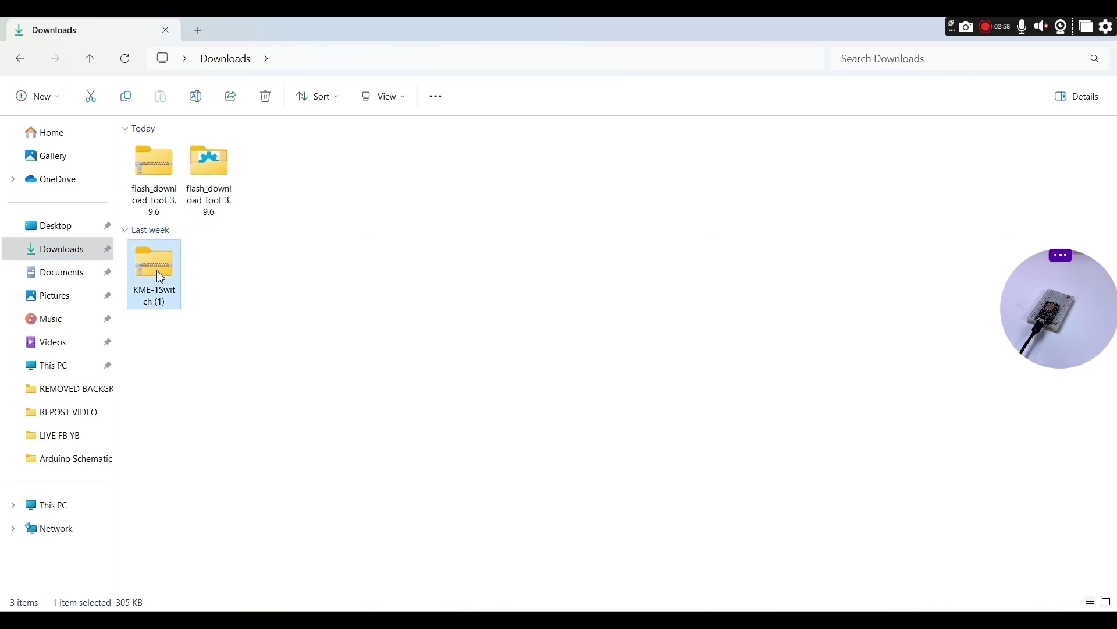
{"action": "right_click", "coordinate": [160, 278]}
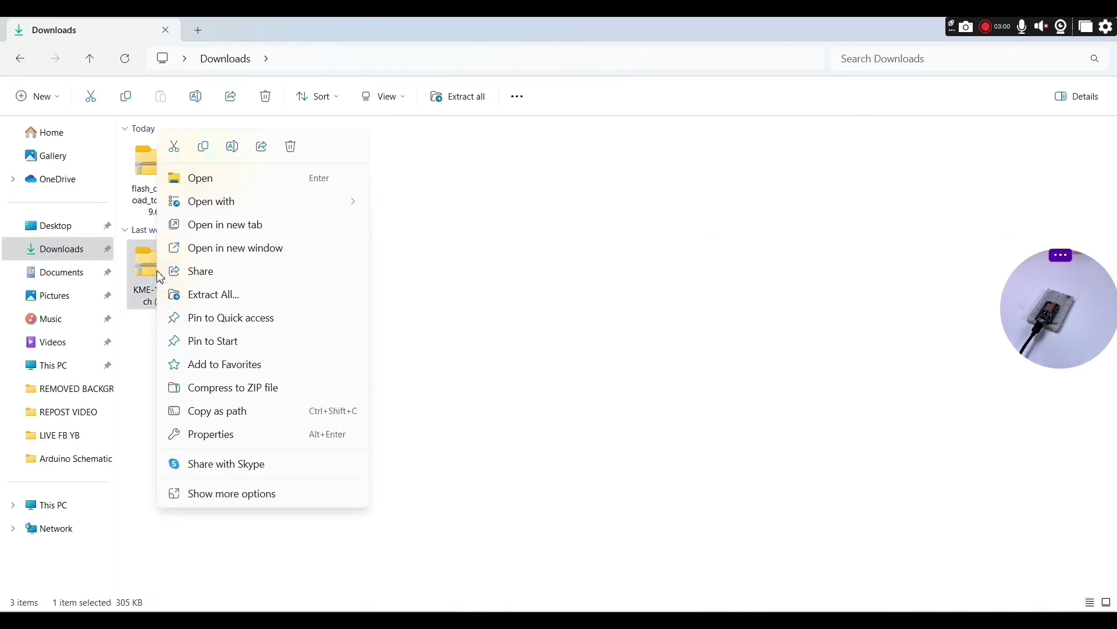
{"action": "left_click", "coordinate": [225, 297]}
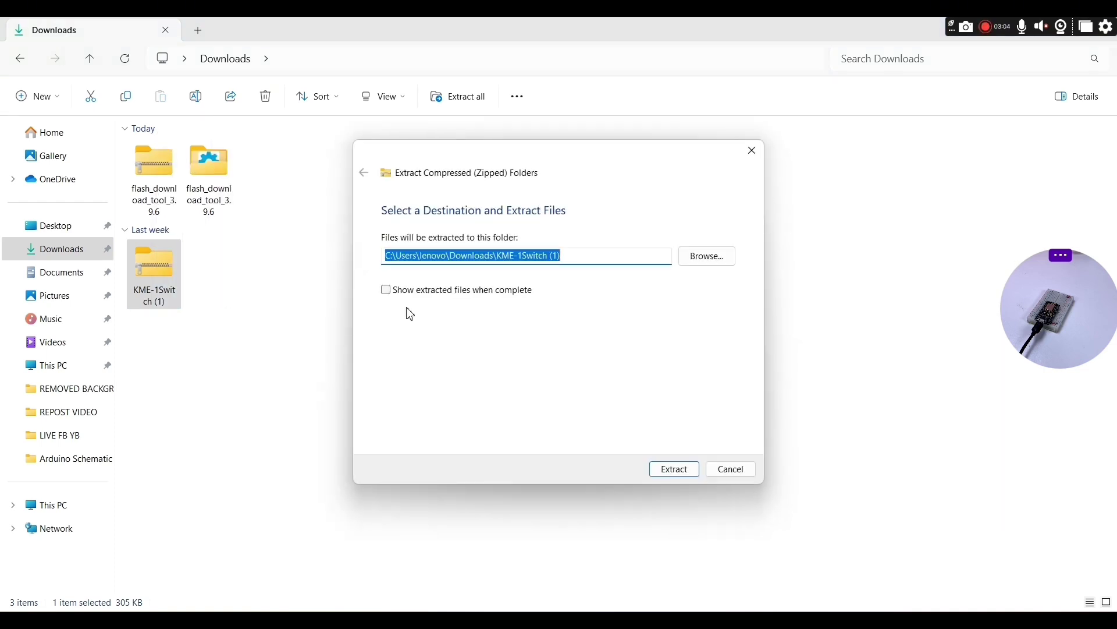
{"action": "left_click", "coordinate": [669, 468]}
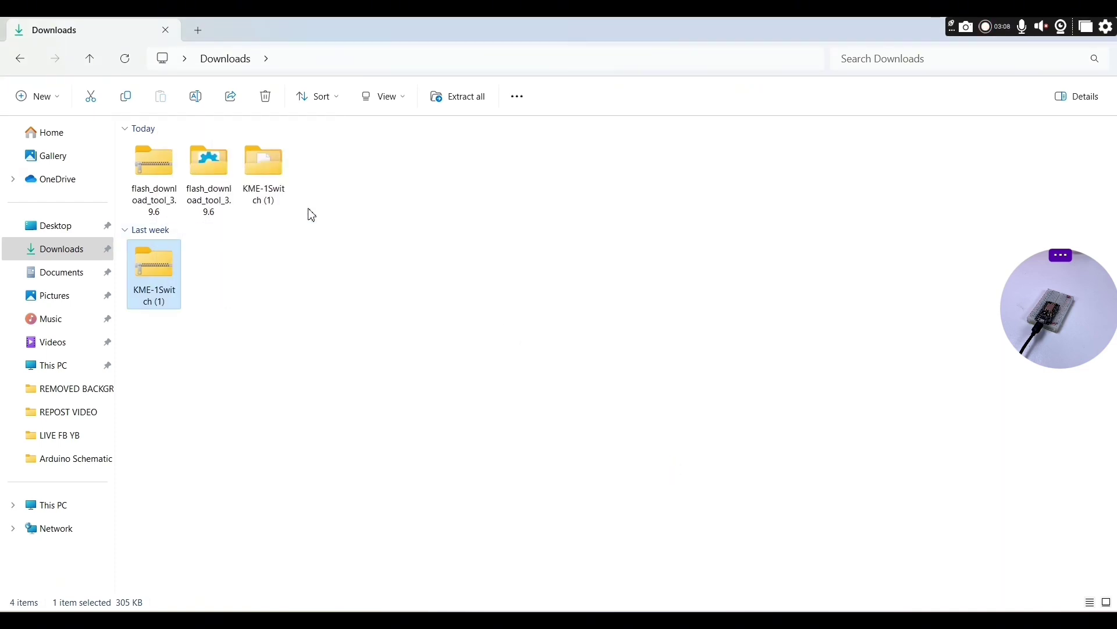
{"action": "double_click", "coordinate": [266, 164]}
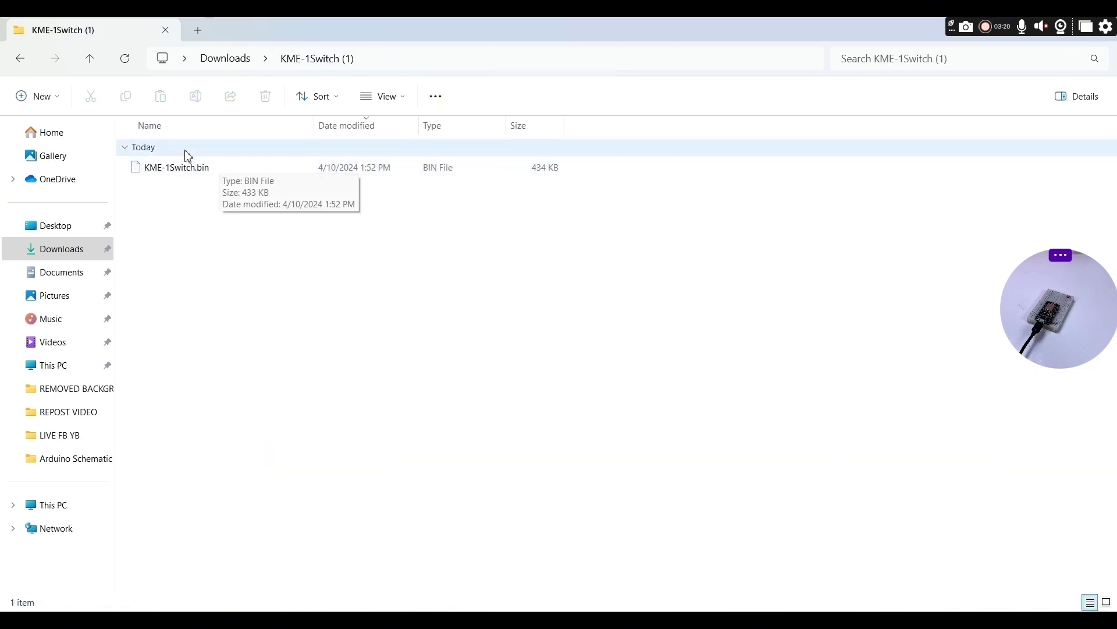
{"action": "left_click", "coordinate": [20, 60]}
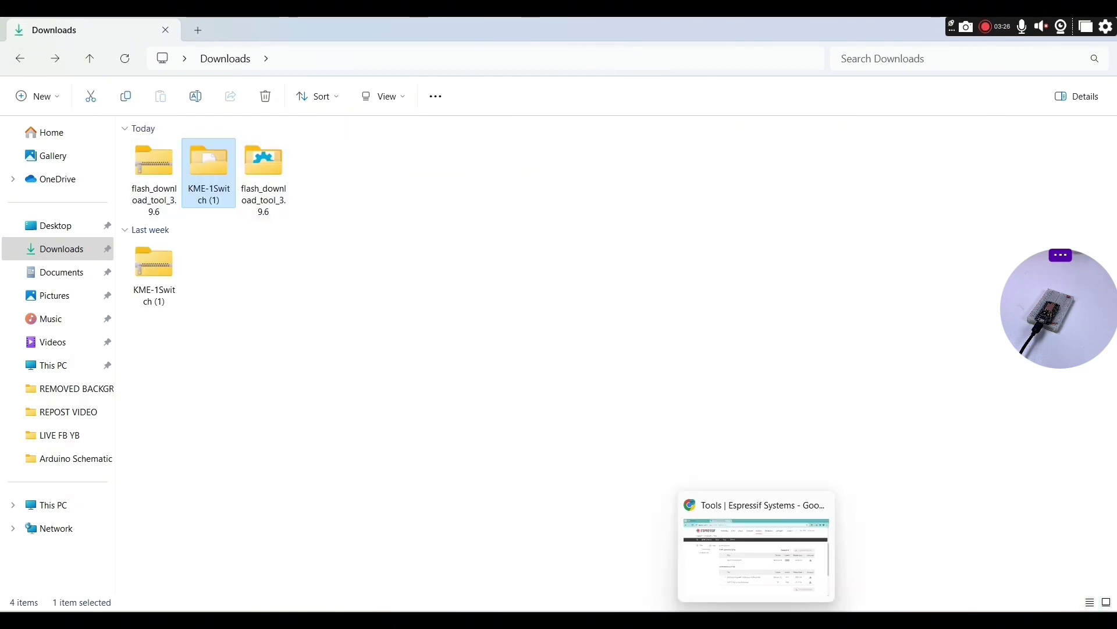
In the ESP8266 flash download tool, load KME-1Switch.bin from the extracted KME-1Switch (1) folder into the first file row.
{"action": "left_click", "coordinate": [756, 620]}
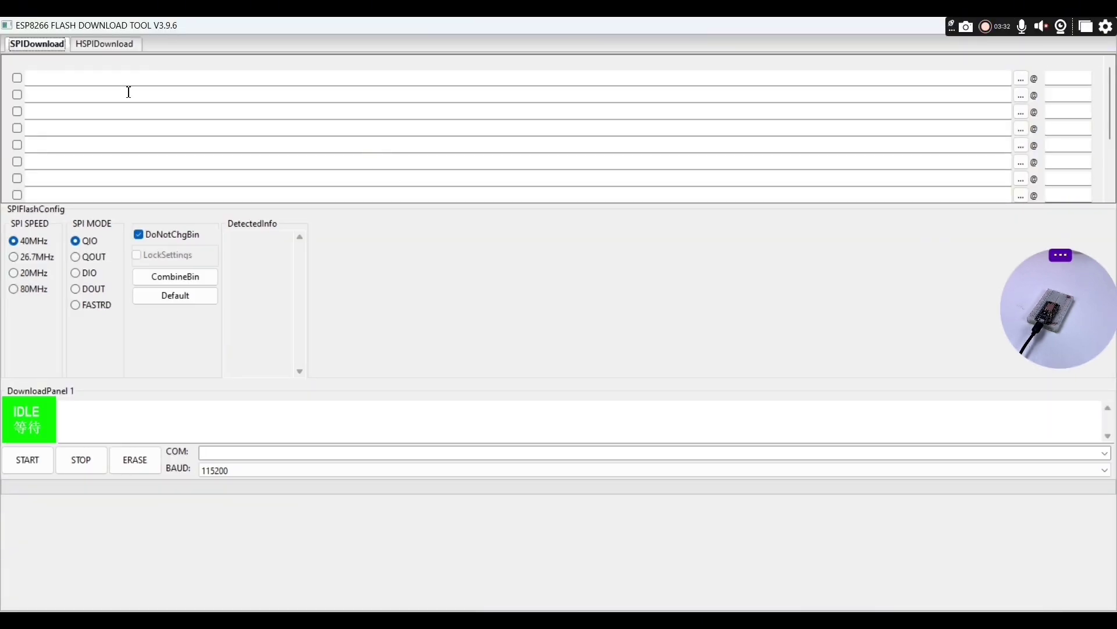
{"action": "left_click", "coordinate": [114, 77]}
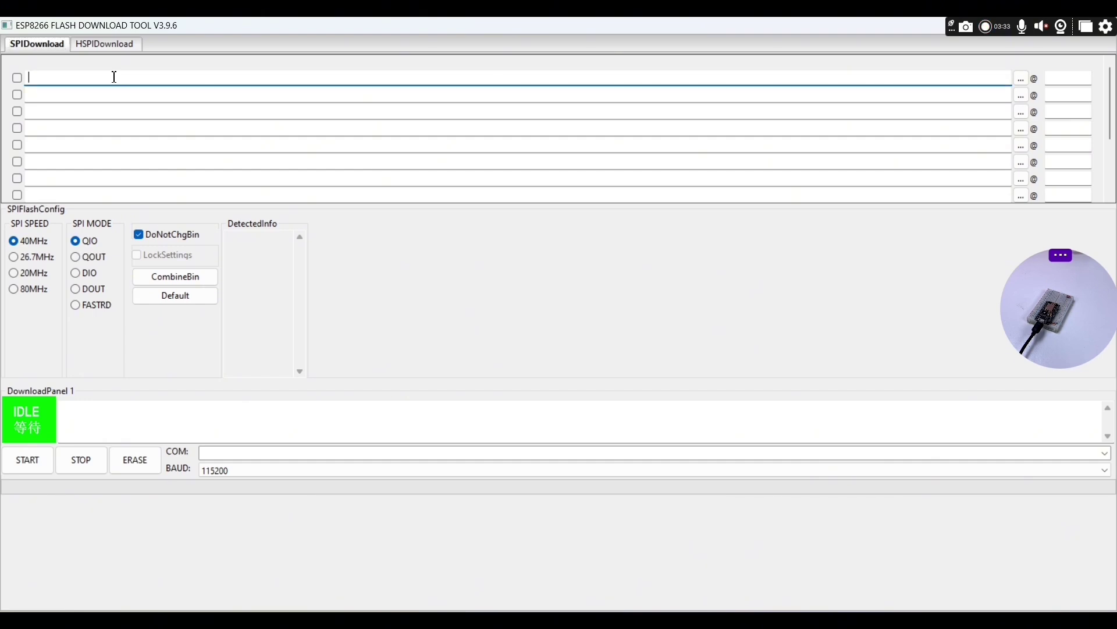
{"action": "left_click", "coordinate": [1022, 80]}
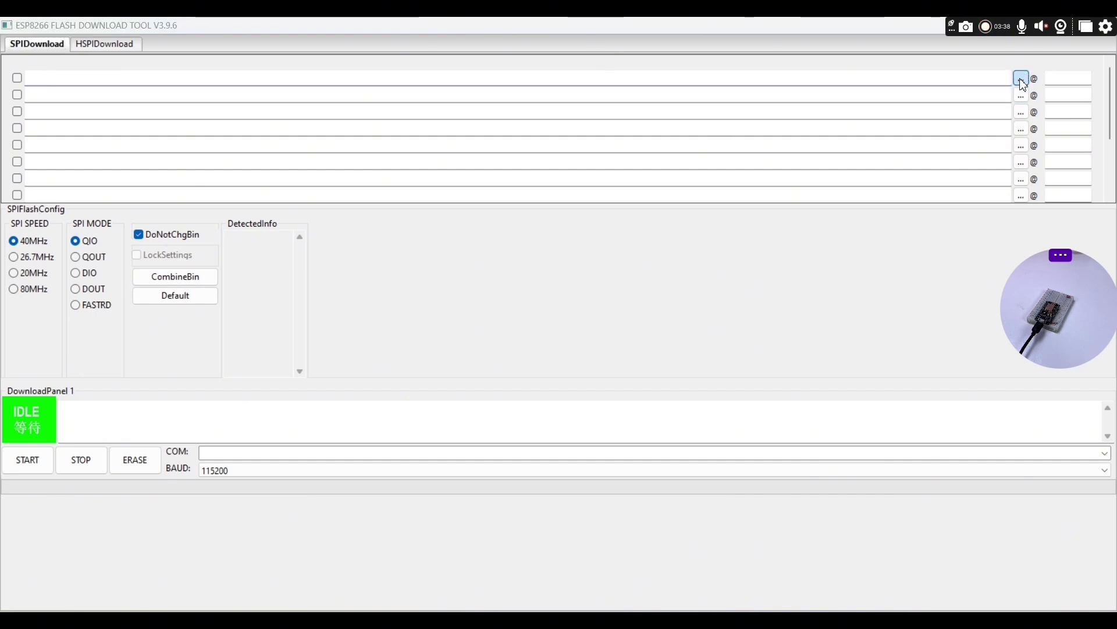
{"action": "left_click", "coordinate": [1022, 79]}
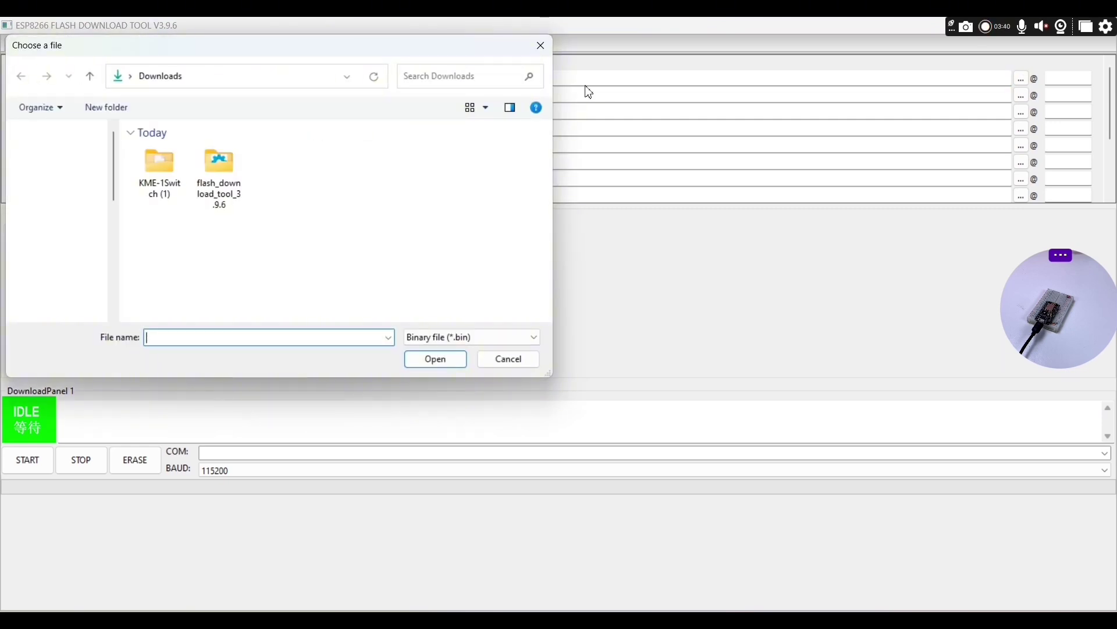
{"action": "double_click", "coordinate": [151, 174]}
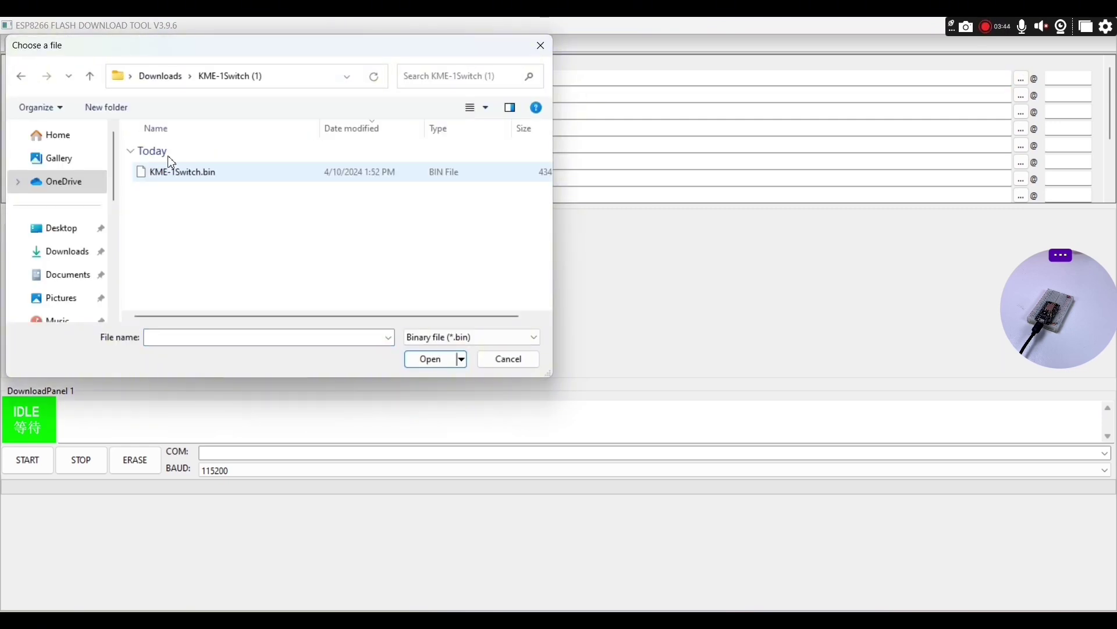
{"action": "left_click", "coordinate": [174, 172]}
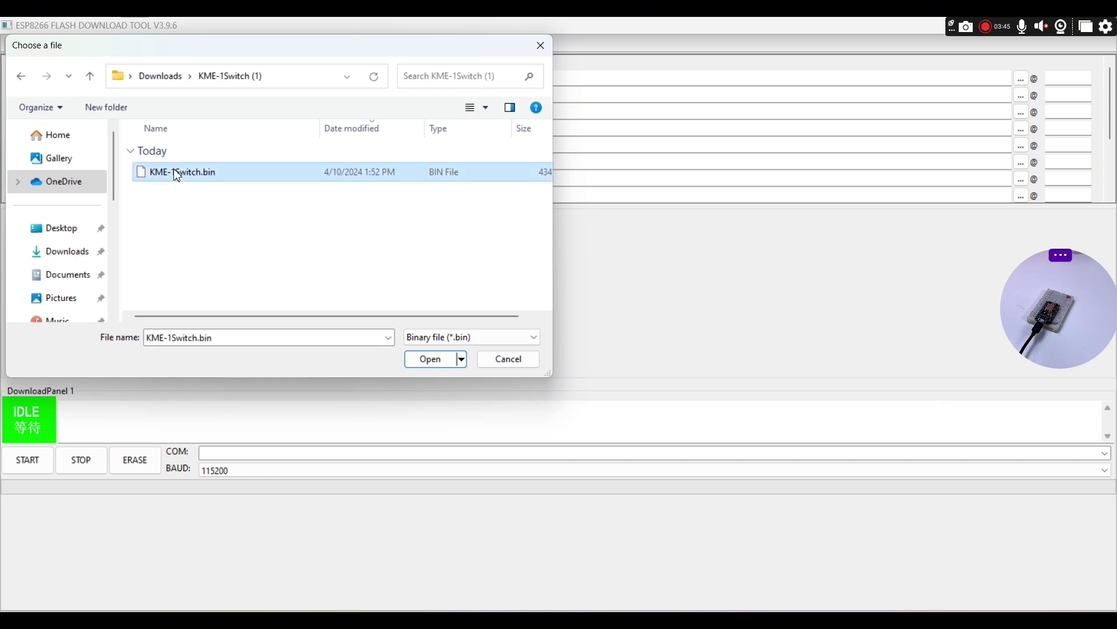
{"action": "left_click", "coordinate": [436, 360]}
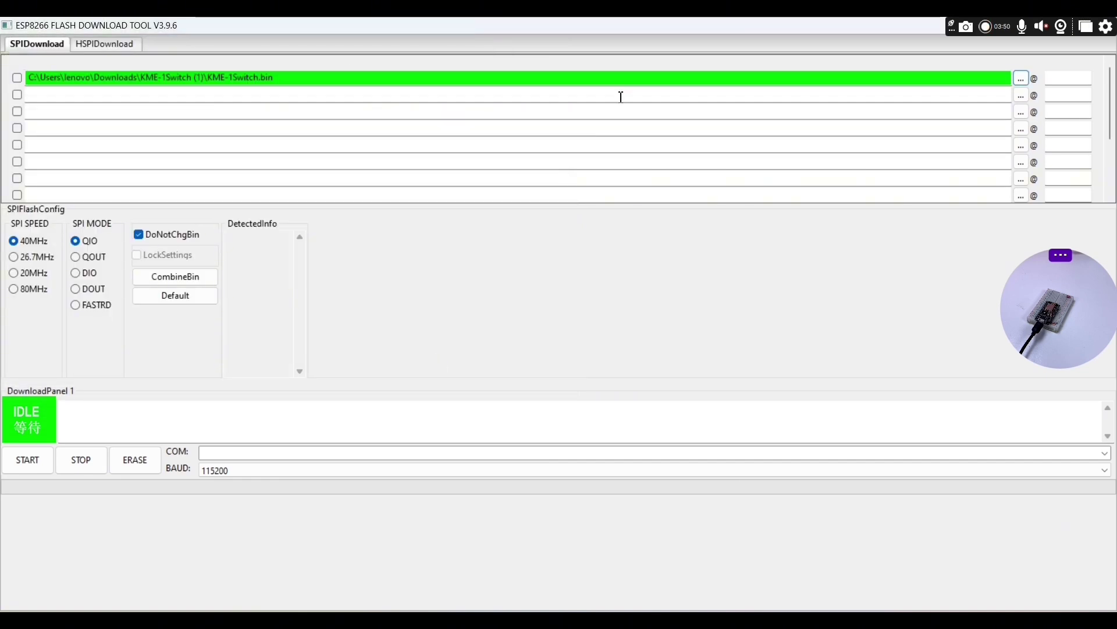
Enable the KME-1Switch.bin row at address 0 and flash it to the board over COM7 in DIO mode at 115200 baud.
{"action": "left_click", "coordinate": [18, 78]}
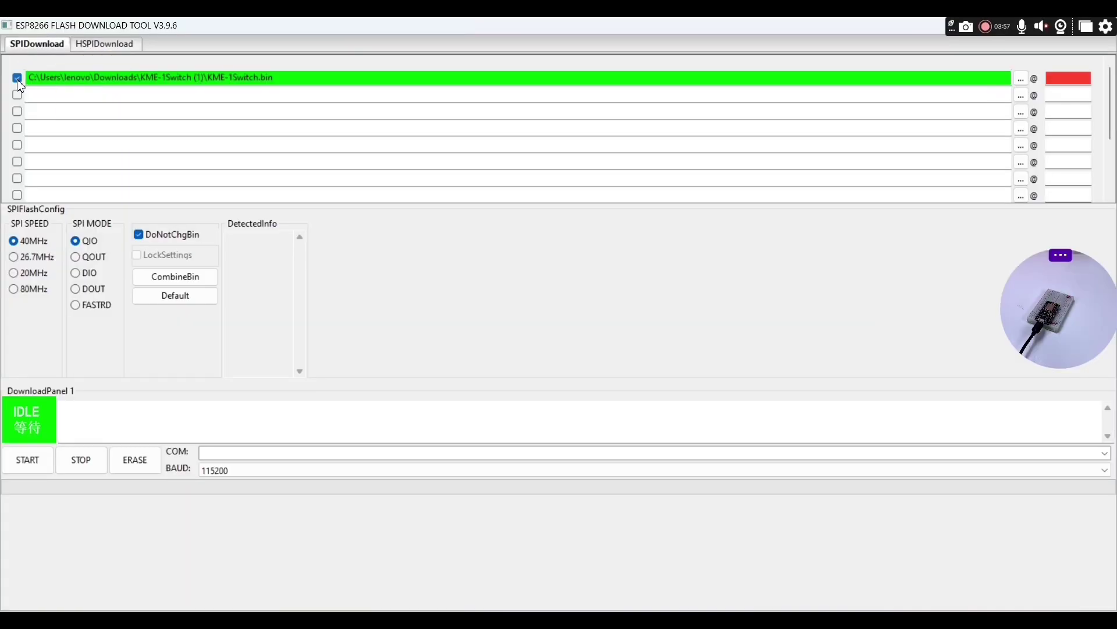
{"action": "left_click", "coordinate": [1068, 78]}
{"action": "type", "text": "0"}
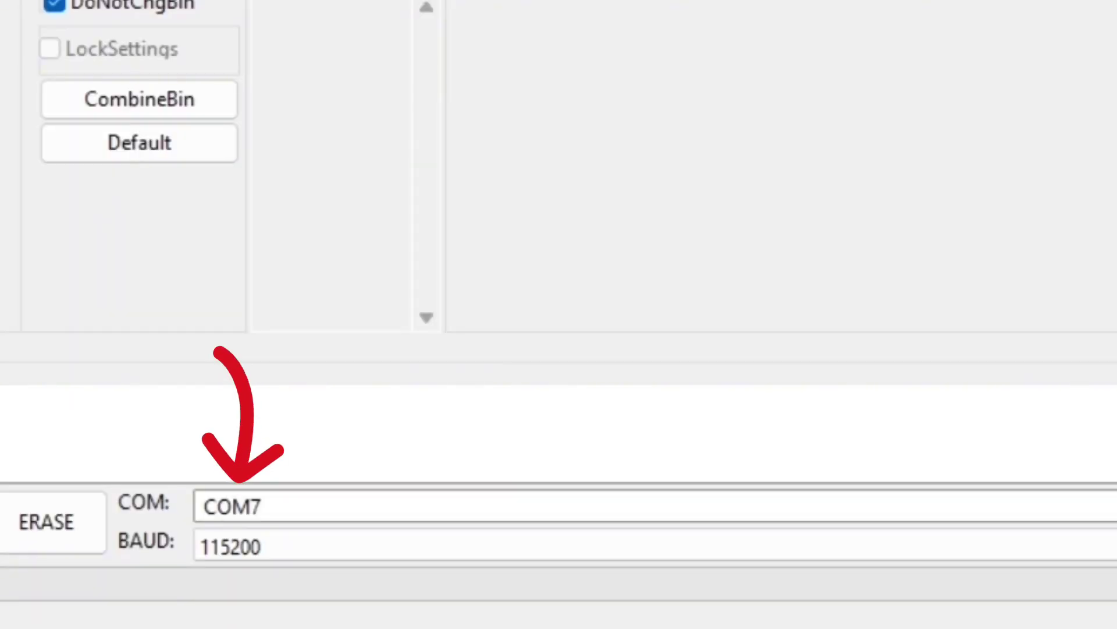
{"action": "left_click", "coordinate": [30, 464]}
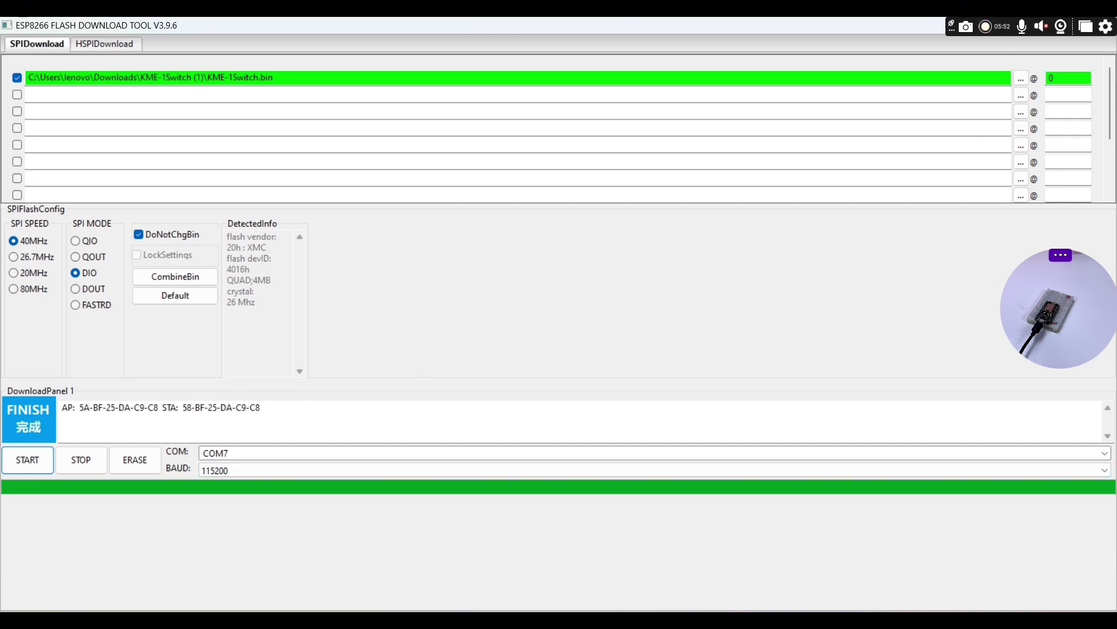
Switch to Arduino IDE and open the Serial Monitor.
{"action": "left_click", "coordinate": [655, 619]}
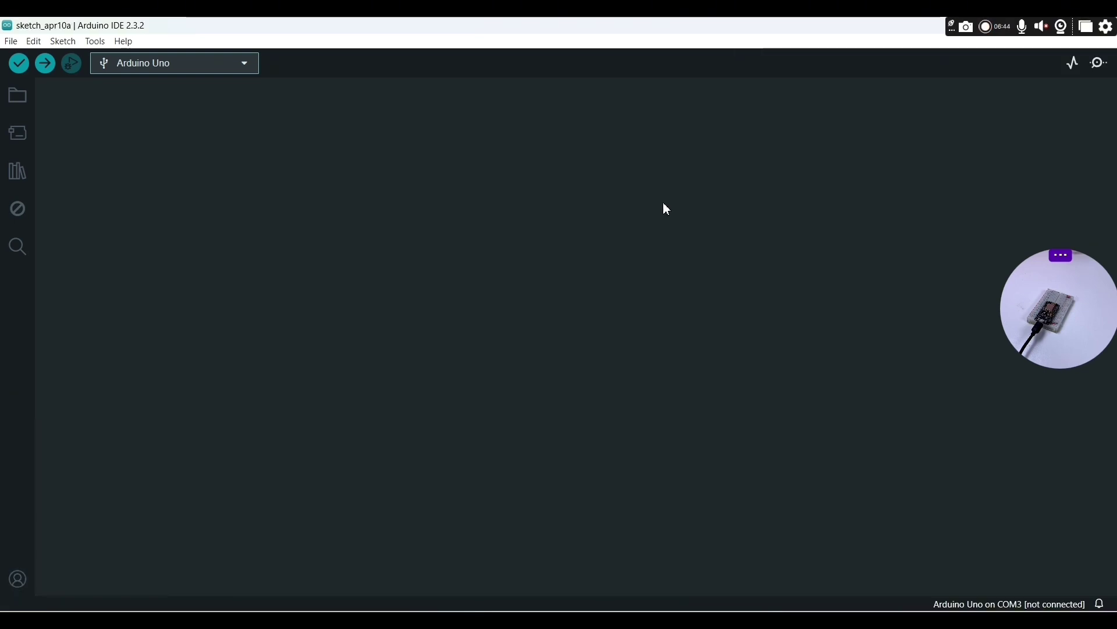
{"action": "left_click", "coordinate": [700, 232]}
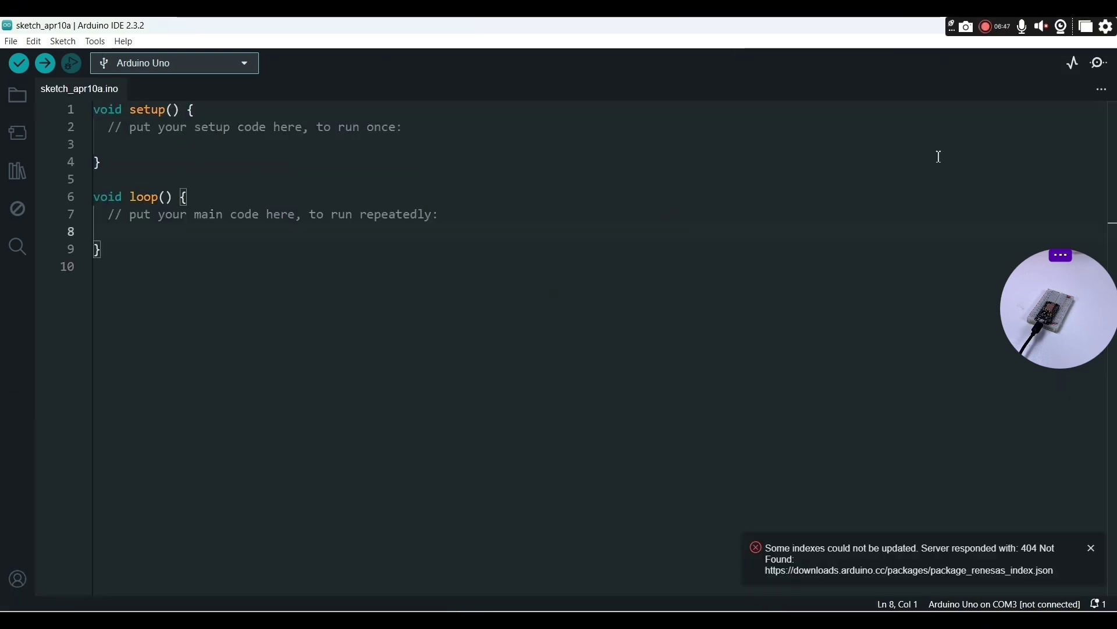
{"action": "left_click", "coordinate": [1100, 64]}
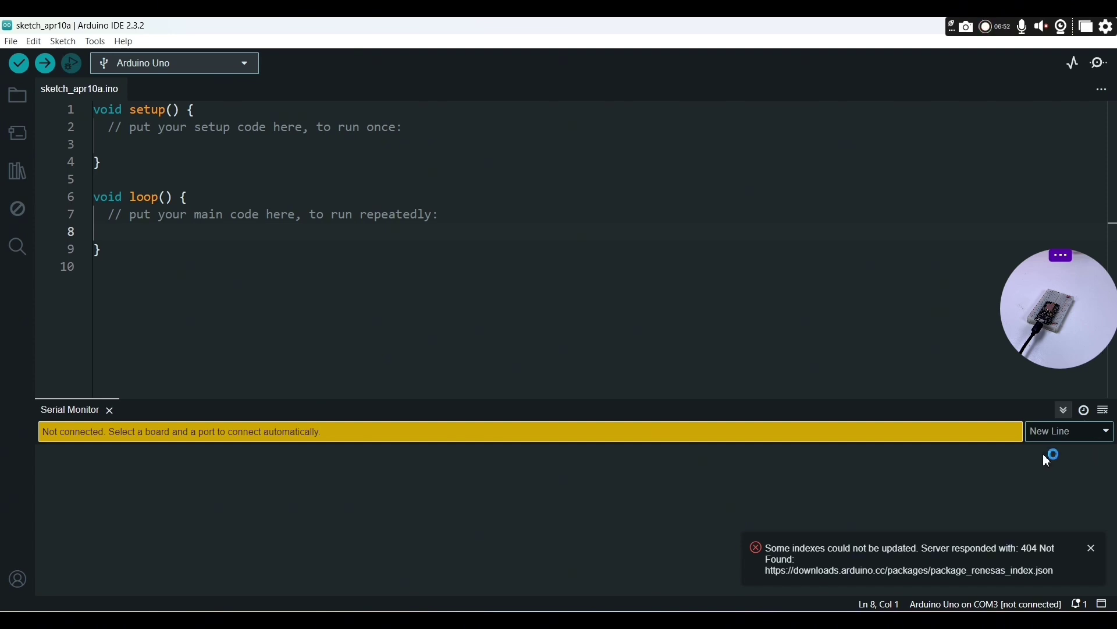
Select the Generic ESP8266 Module board and the COM7 port for the sketch.
{"action": "left_click", "coordinate": [95, 42]}
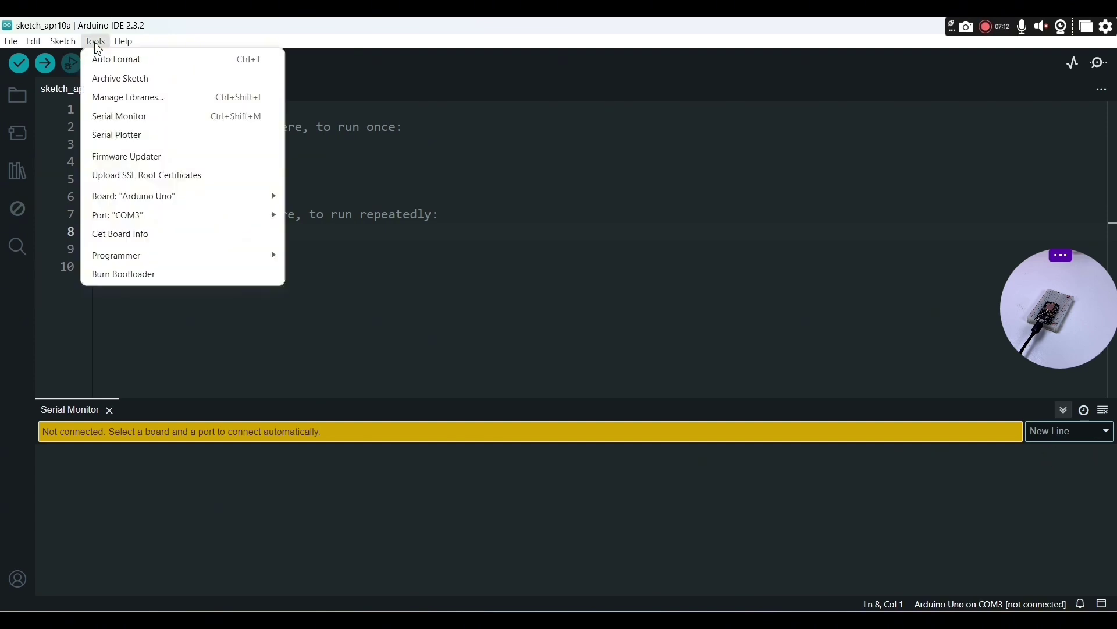
{"action": "mouse_move", "coordinate": [187, 197]}
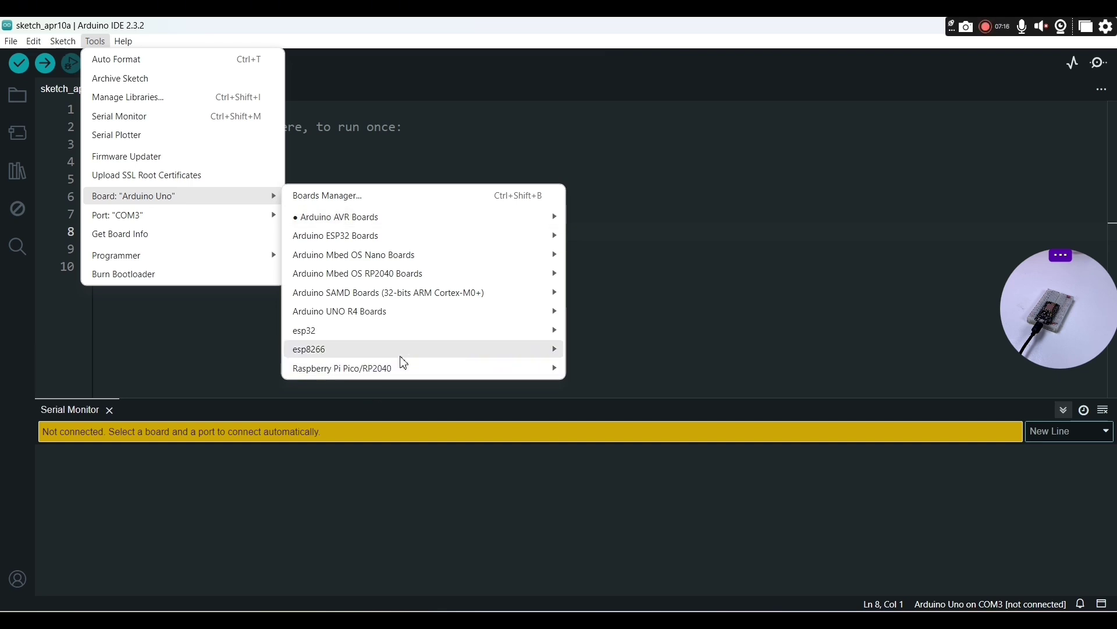
{"action": "mouse_move", "coordinate": [401, 354]}
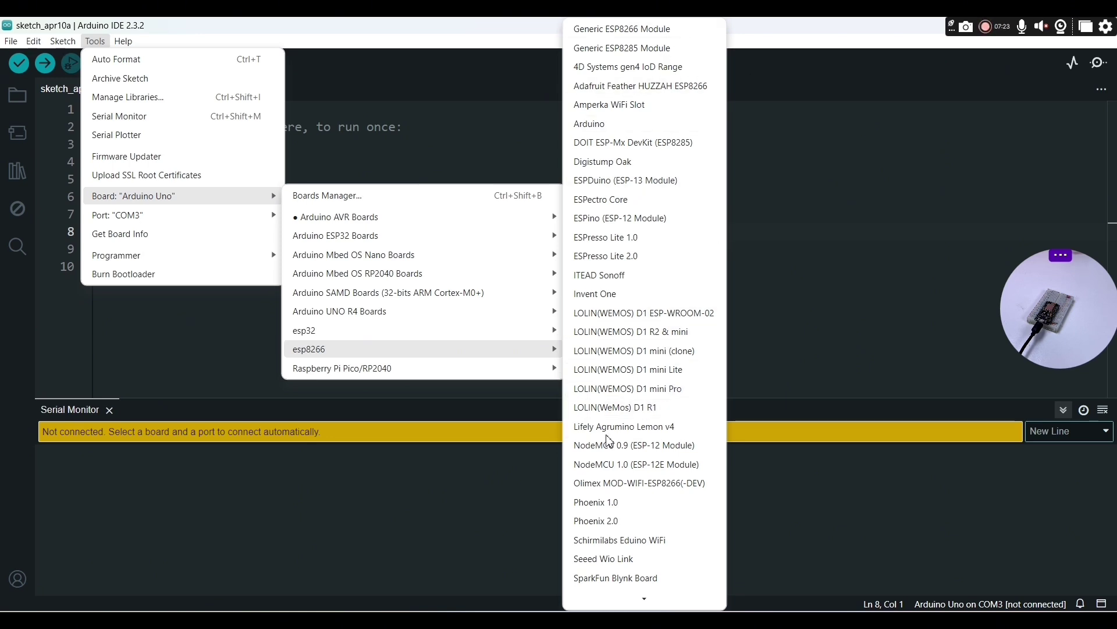
{"action": "left_click", "coordinate": [646, 29]}
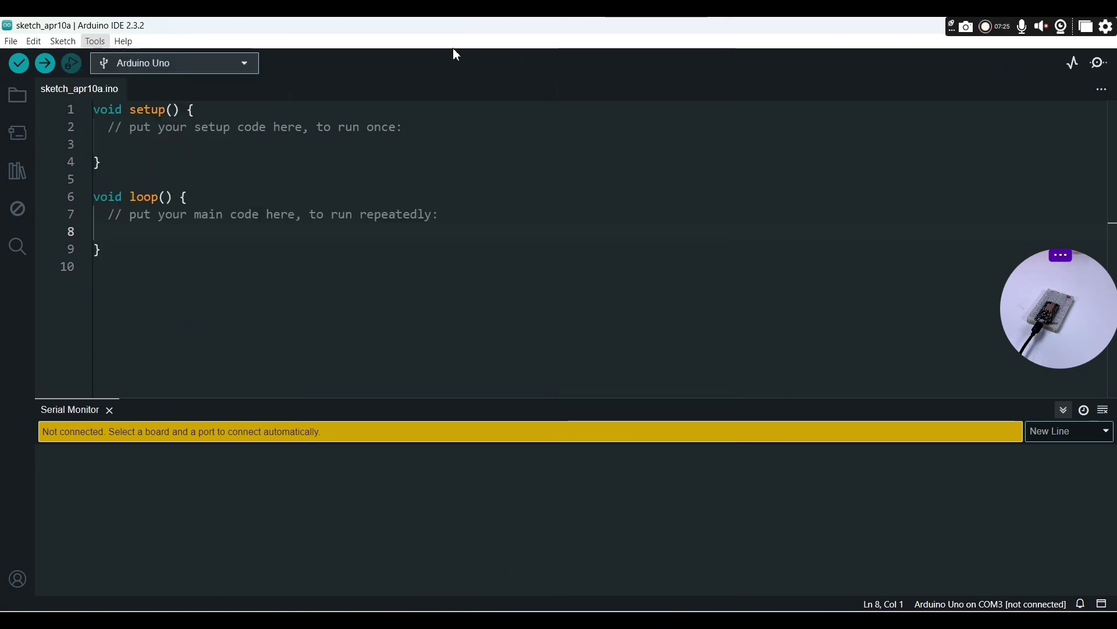
{"action": "left_click", "coordinate": [95, 42]}
{"action": "mouse_move", "coordinate": [233, 217]}
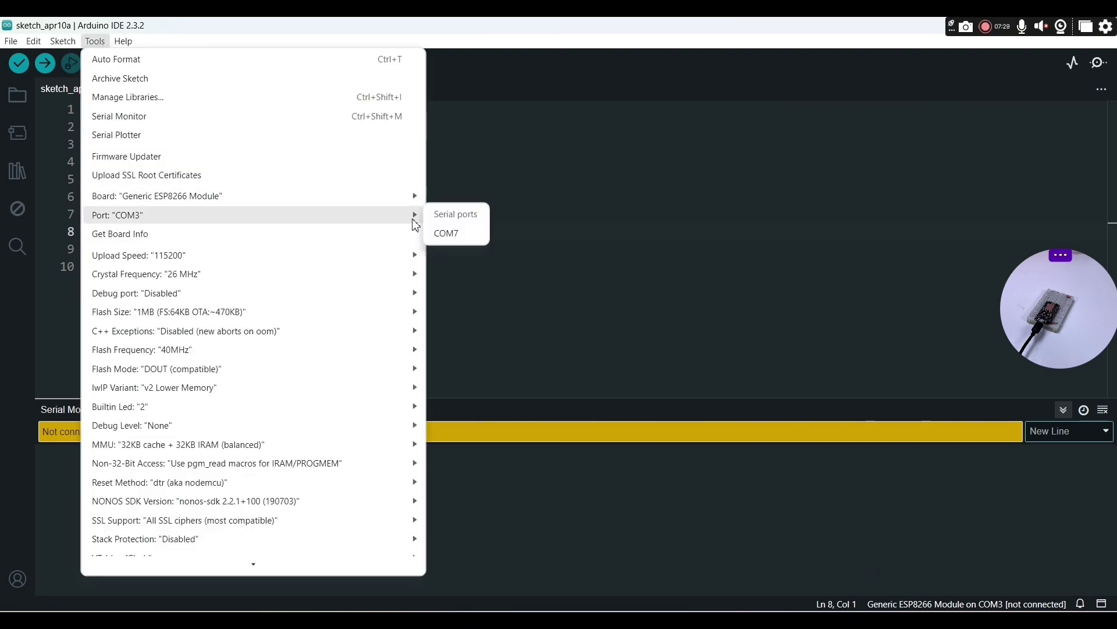
{"action": "left_click", "coordinate": [441, 234]}
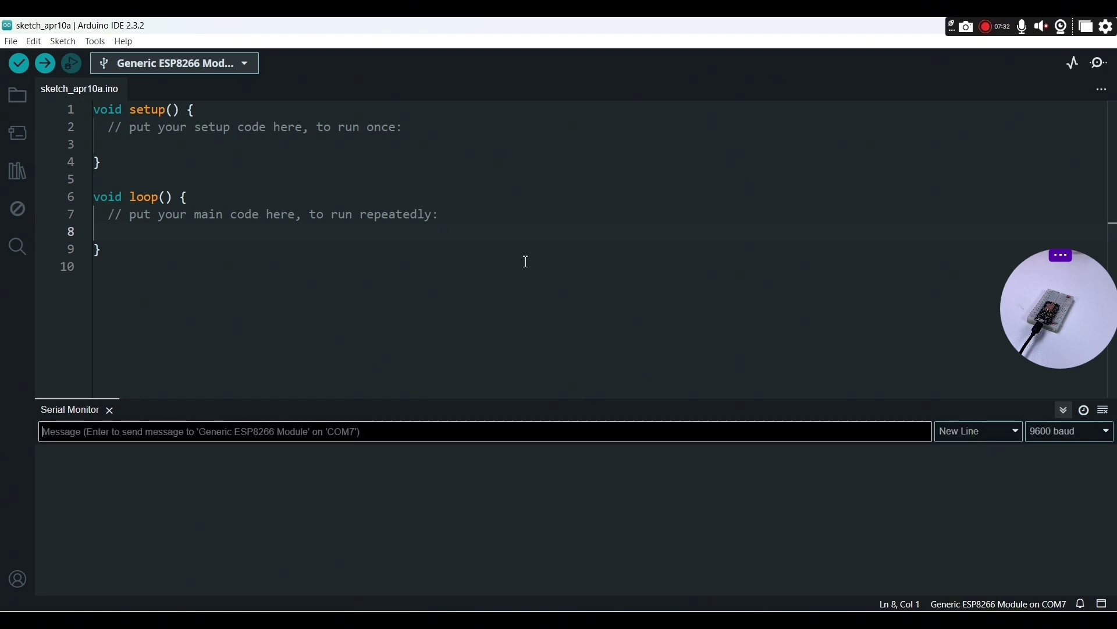
Set the Serial Monitor to 115200 baud and view the end of the board's output line.
{"action": "left_click", "coordinate": [1049, 432]}
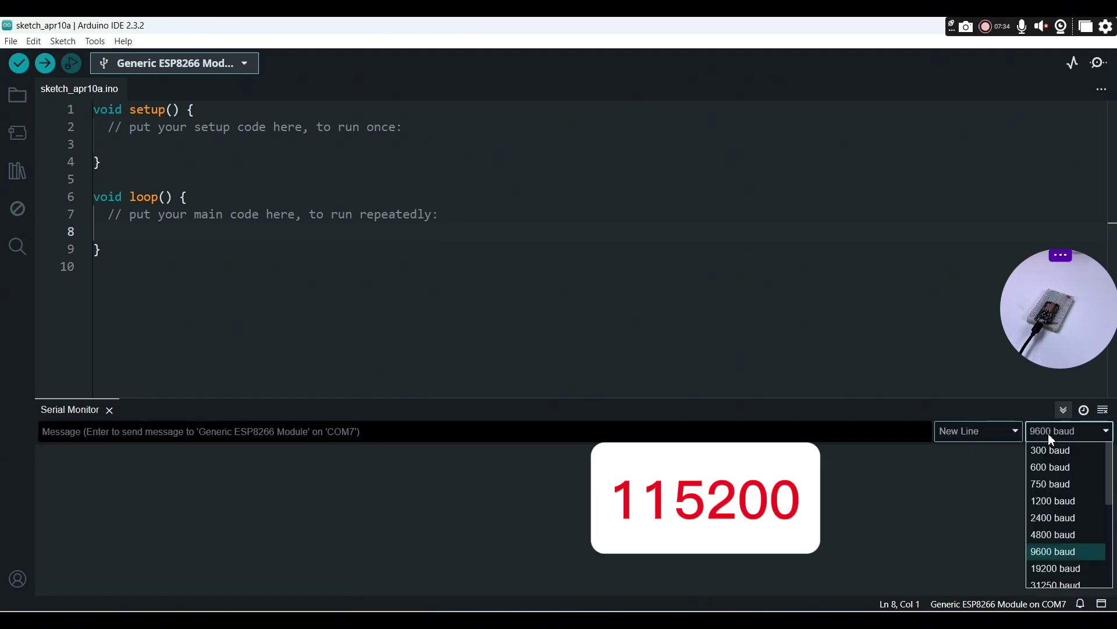
{"action": "left_click_drag", "start_coordinate": [1110, 493], "coordinate": [1110, 534]}
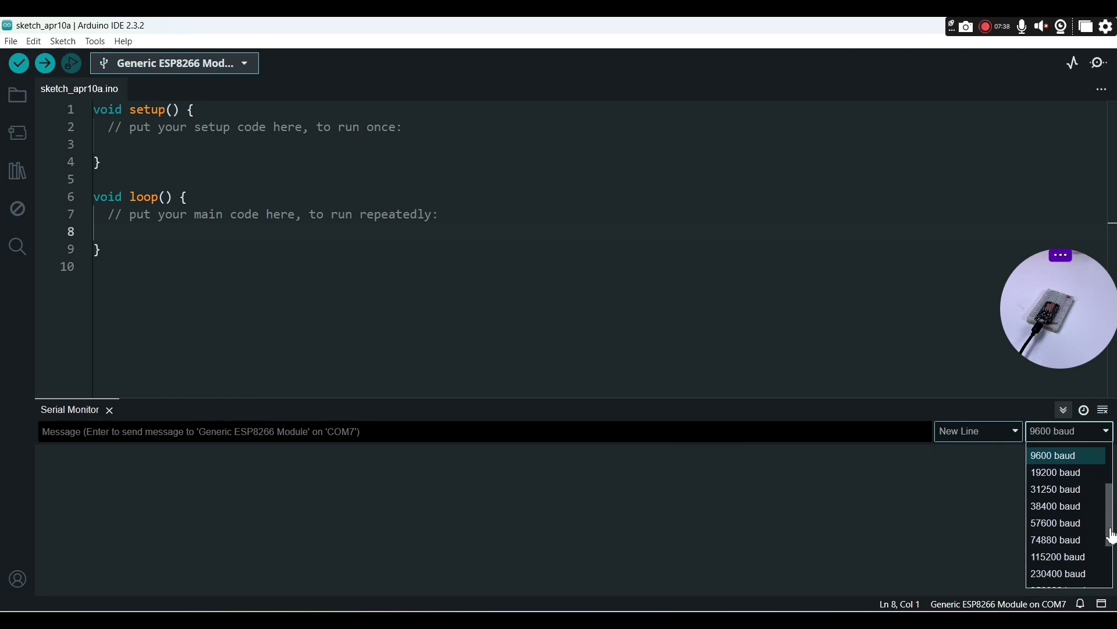
{"action": "left_click", "coordinate": [1048, 555]}
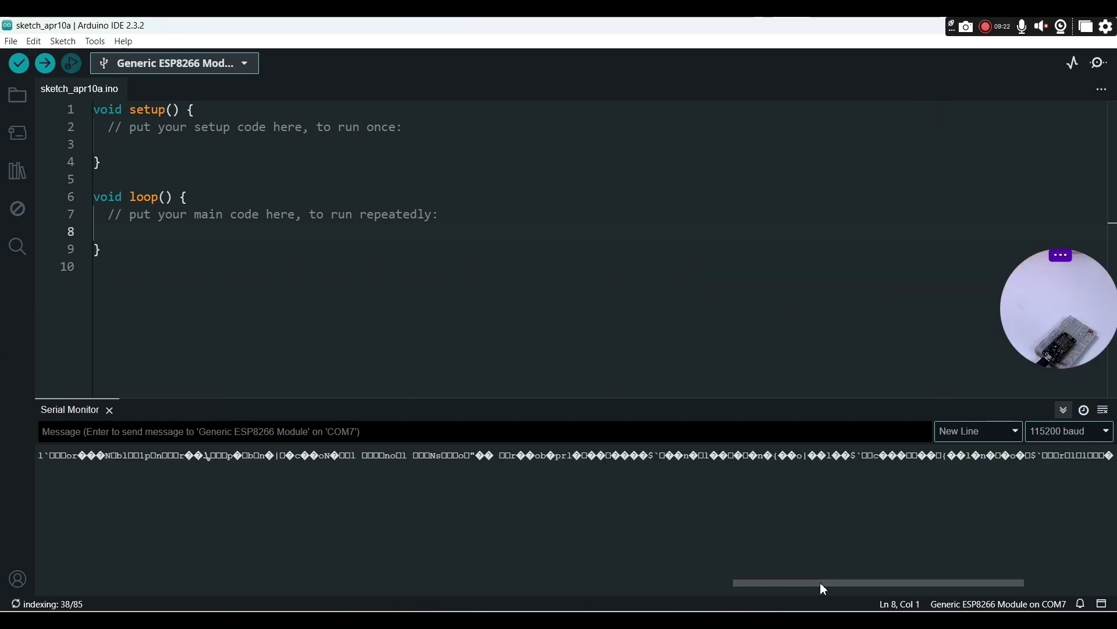
{"action": "left_click_drag", "start_coordinate": [820, 584], "coordinate": [1015, 567]}
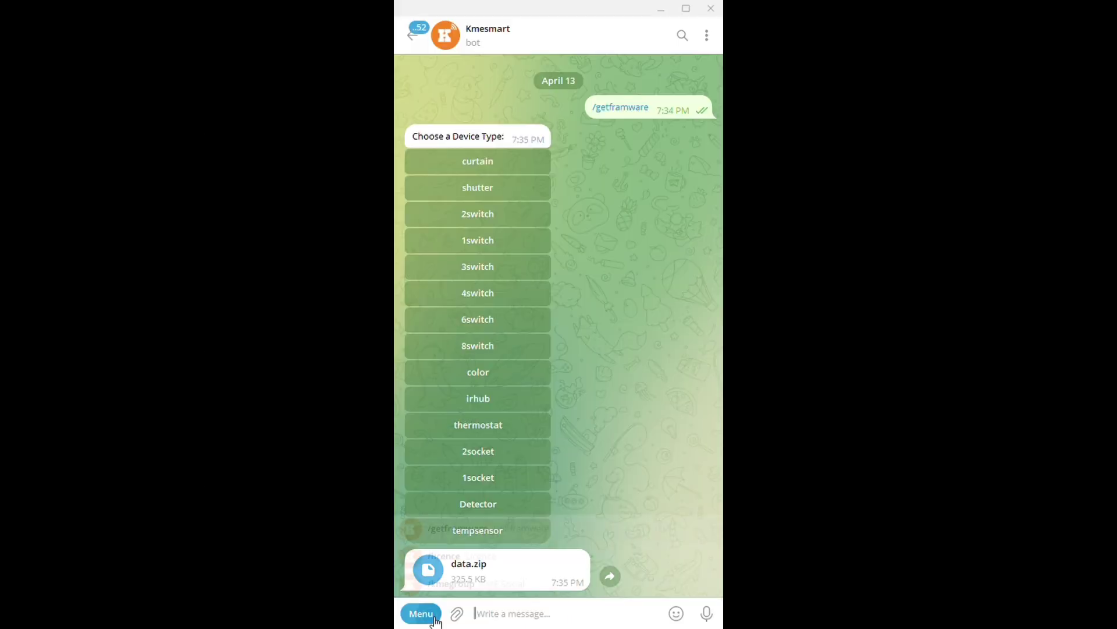
Switch to Telegram, send /licence to the Kmesmart bot and reply to its request with the copied device key.
{"action": "left_click", "coordinate": [273, 601]}
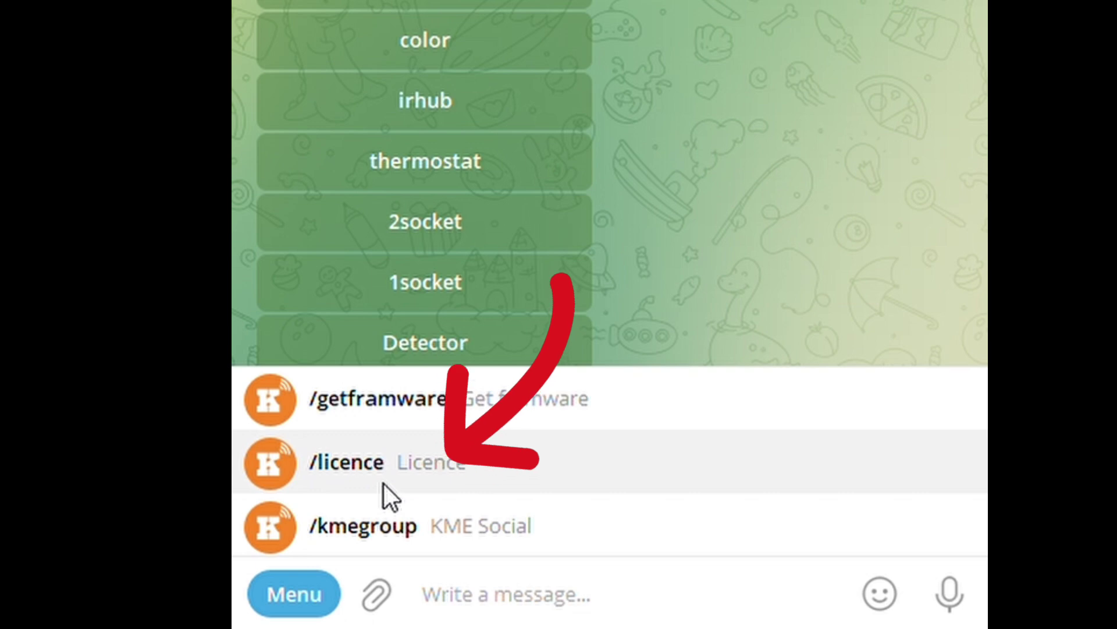
{"action": "left_click", "coordinate": [385, 484]}
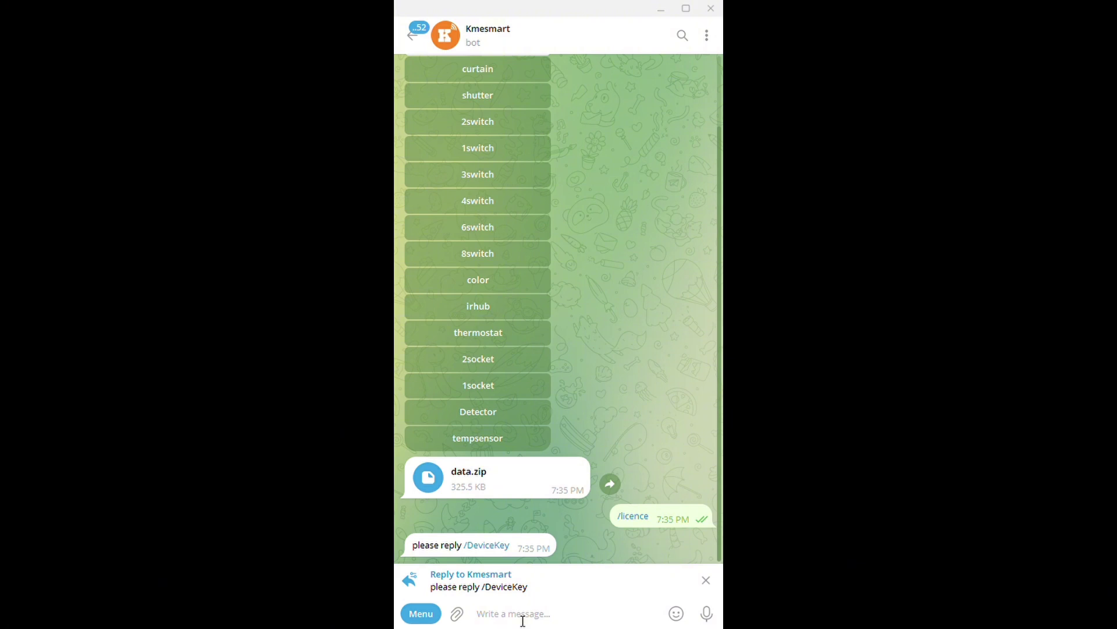
{"action": "key", "text": "ctrl+v"}
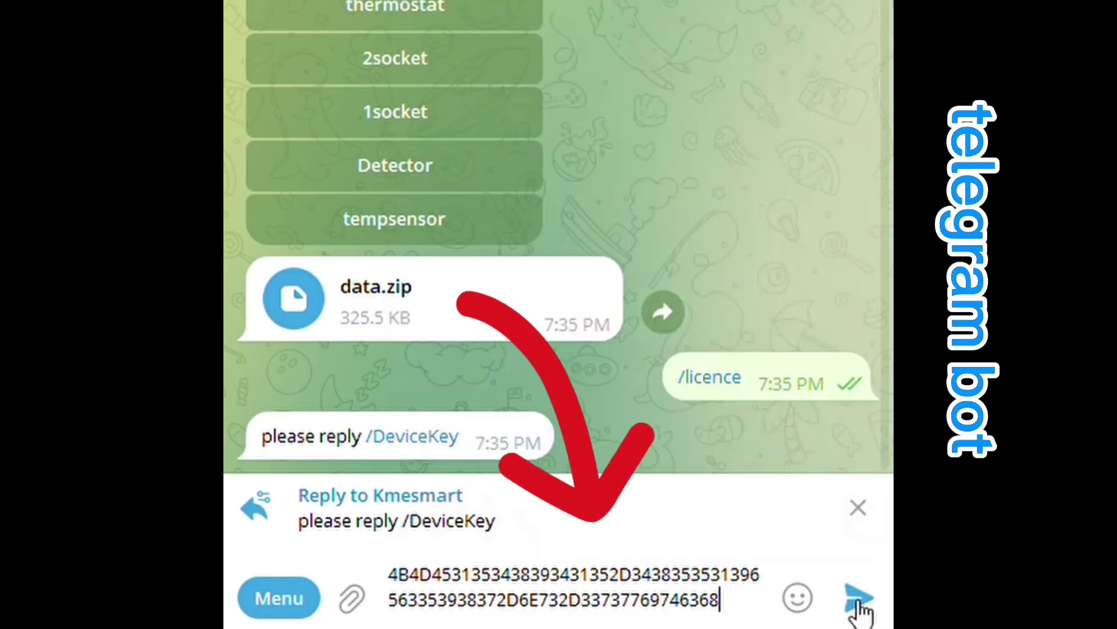
{"action": "left_click", "coordinate": [858, 602]}
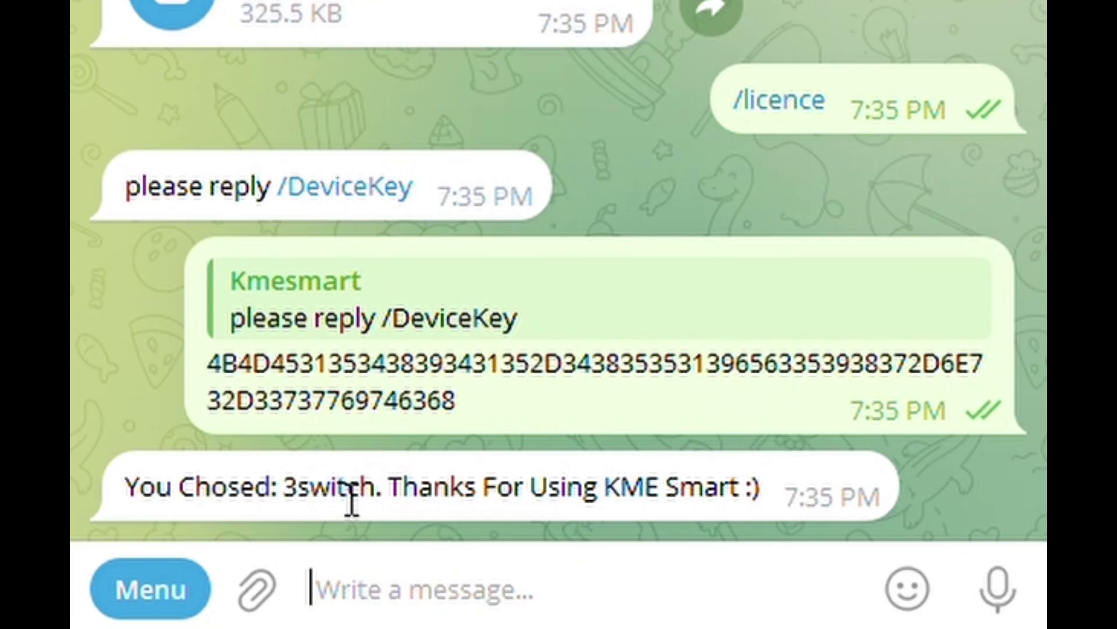
{"action": "triple_click", "coordinate": [454, 578]}
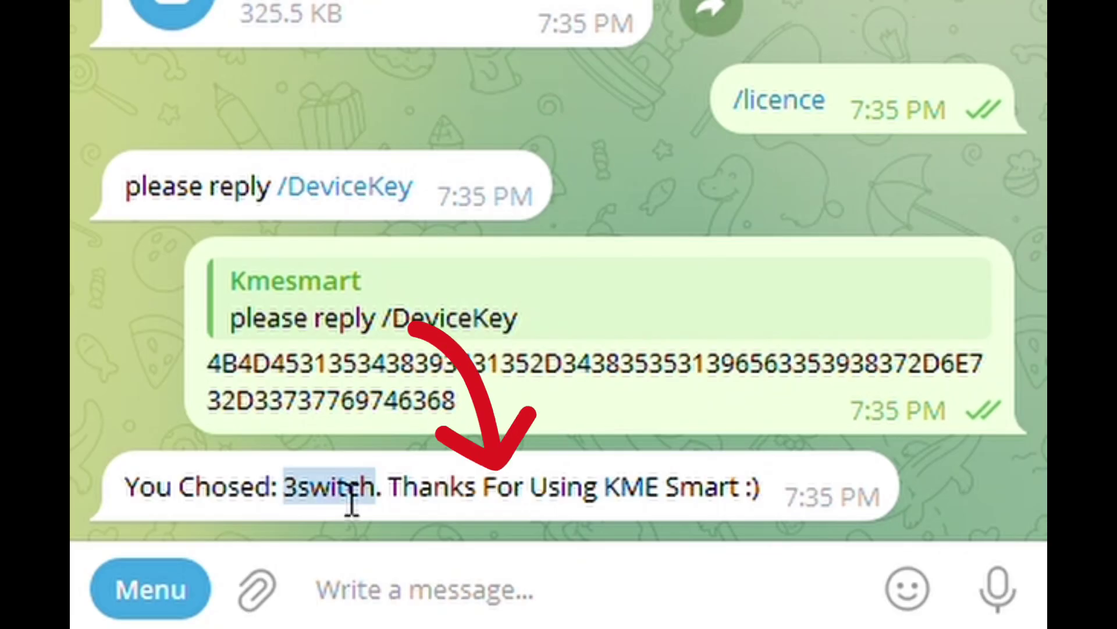